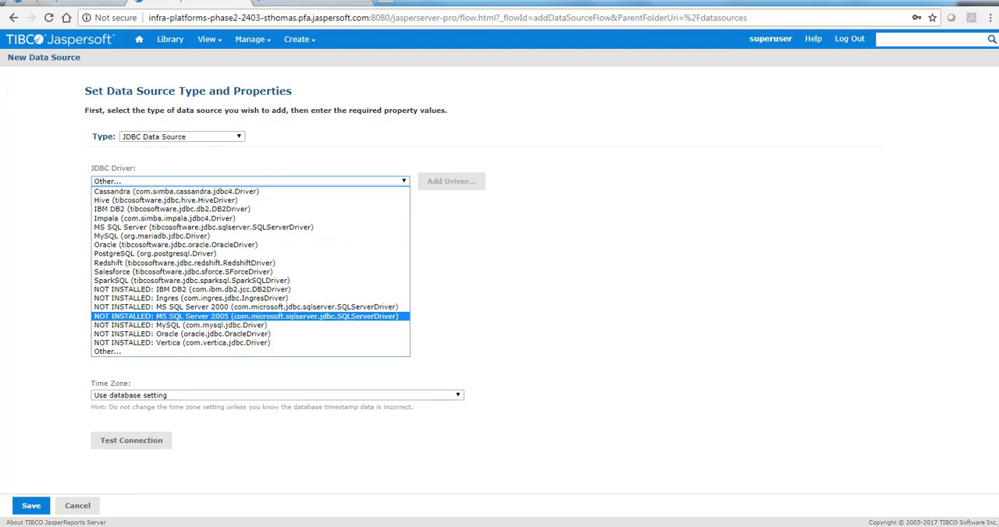
# - Switch to the WinSCP session and upload TIcassandra-6.0.3.jar from the local folder into the server's WEB-INF/lib folder
pyautogui.click(407, 526)
pyautogui.click(347, 476)
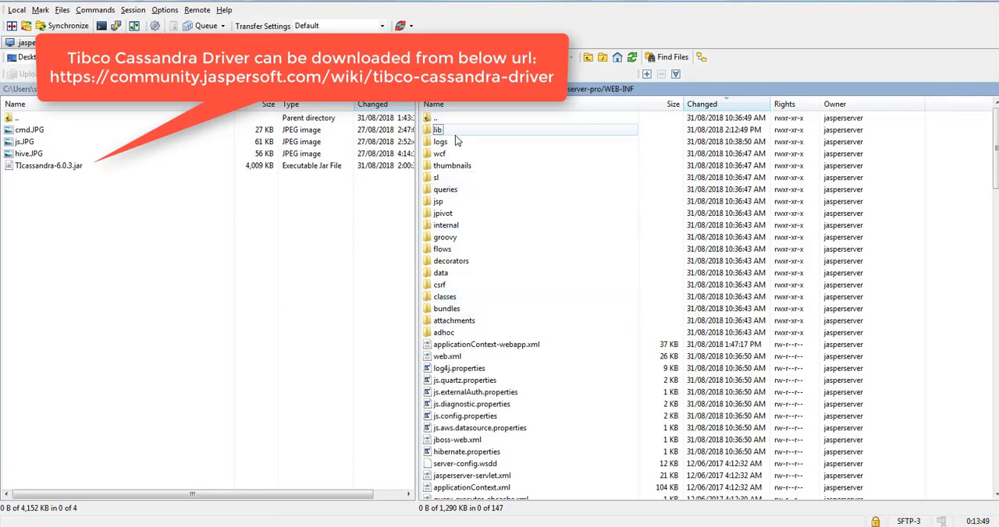
pyautogui.doubleClick(456, 130)
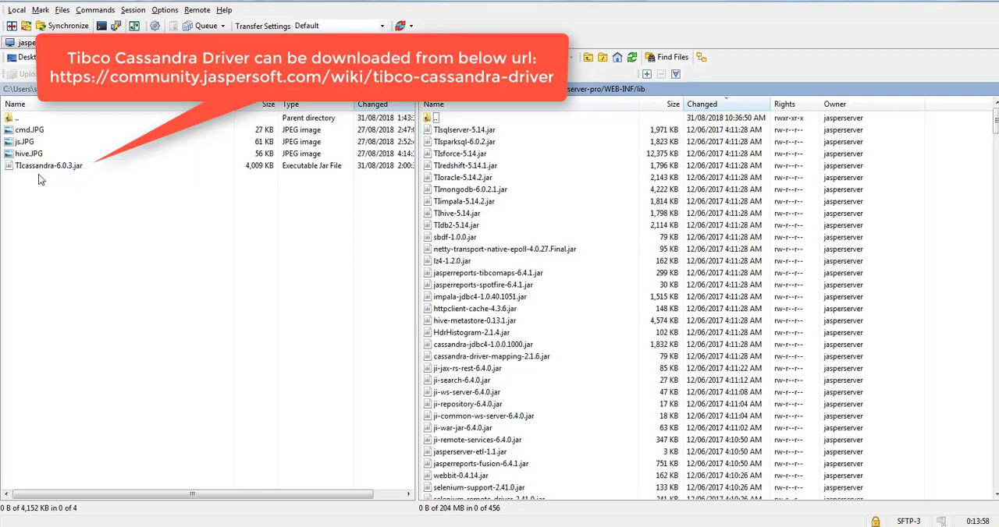
pyautogui.moveTo(47, 167); pyautogui.dragTo(885, 215)
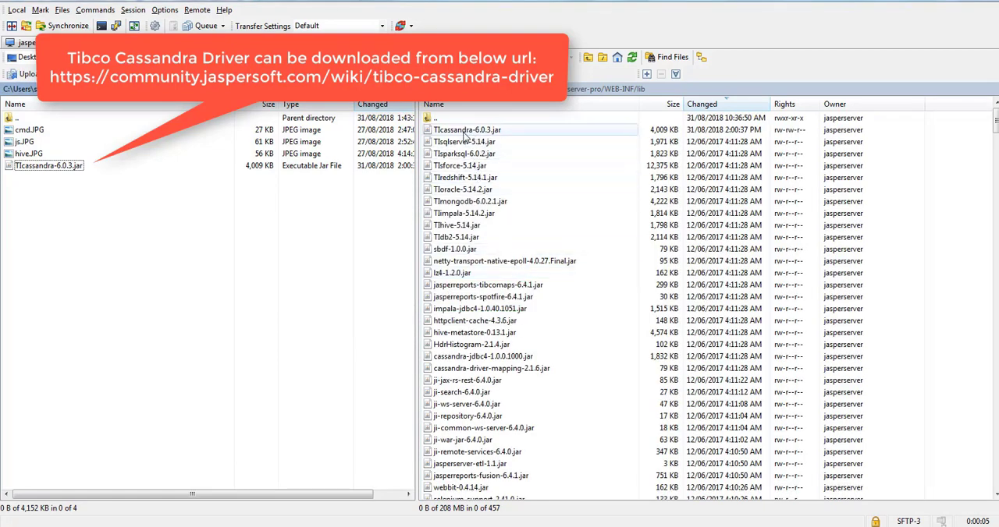
pyautogui.click(466, 134)
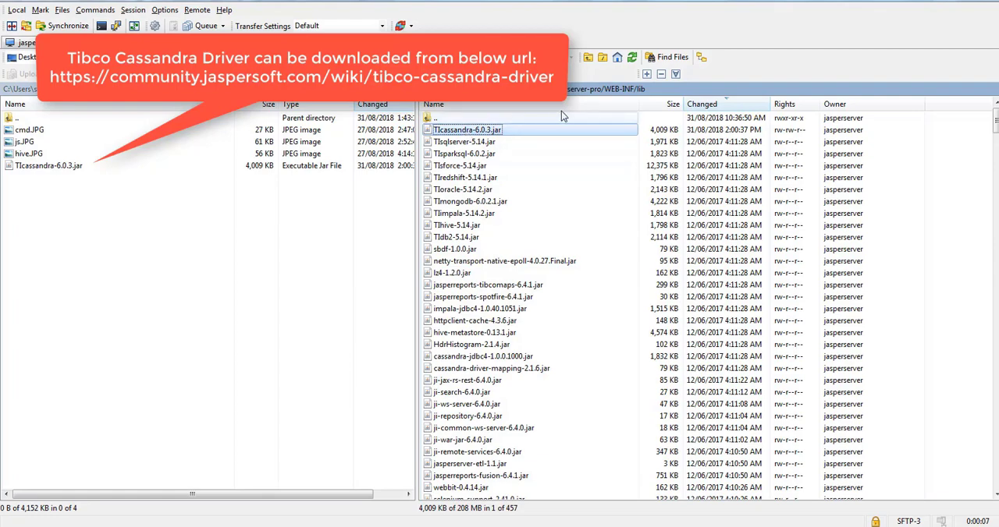
# - Return to the WEB-INF folder and find jdbcTibcoConnectionMap in applicationContext-webapp.xml, searching upward
pyautogui.click(589, 58)
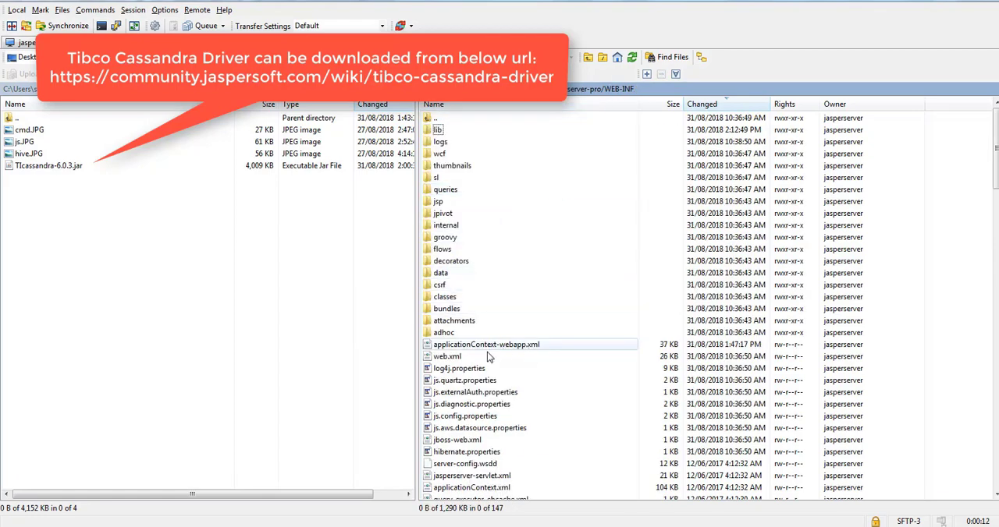
pyautogui.click(458, 462)
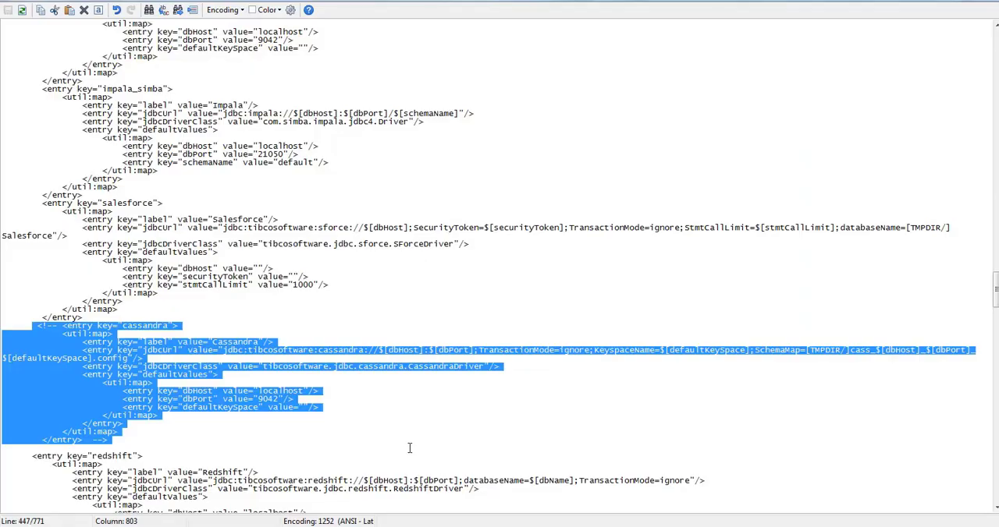
pyautogui.click(350, 283)
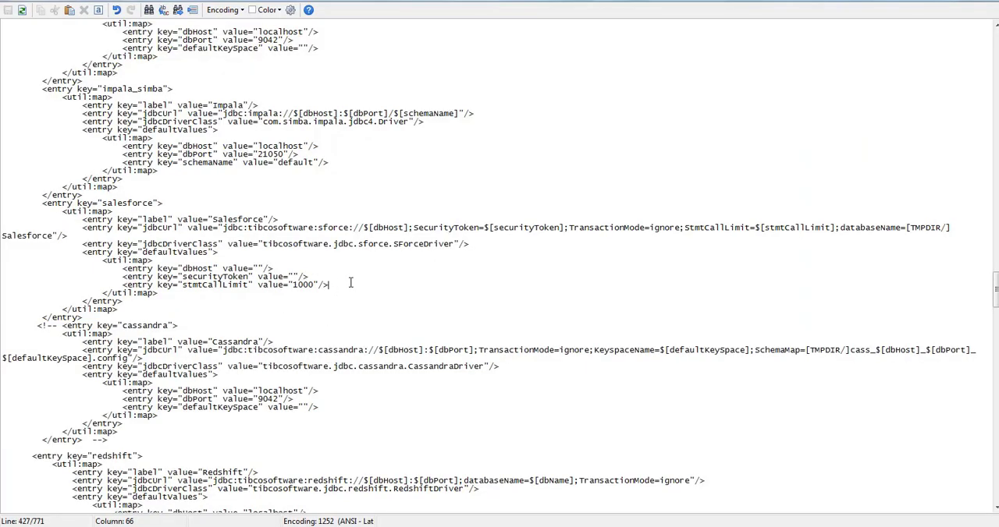
pyautogui.hotkey('ctrl', 'f')
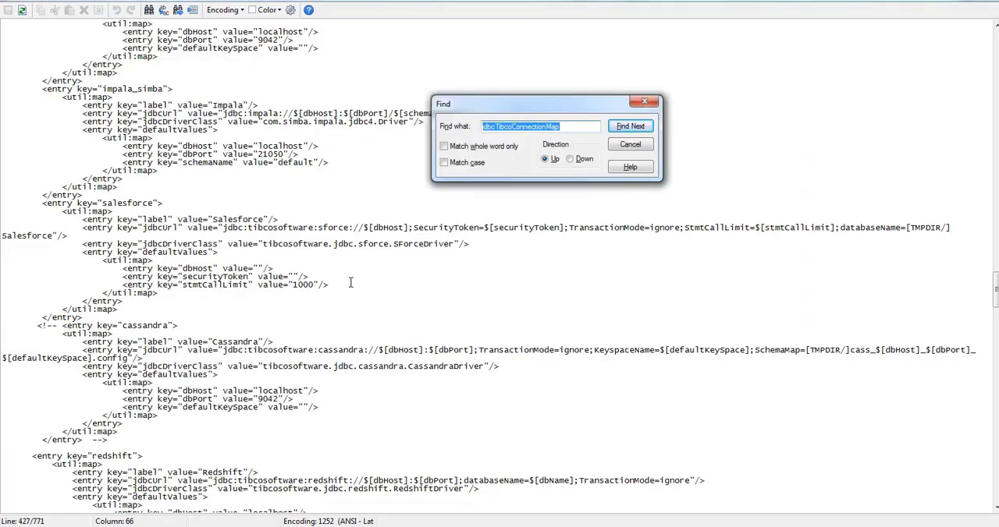
pyautogui.press('Return')
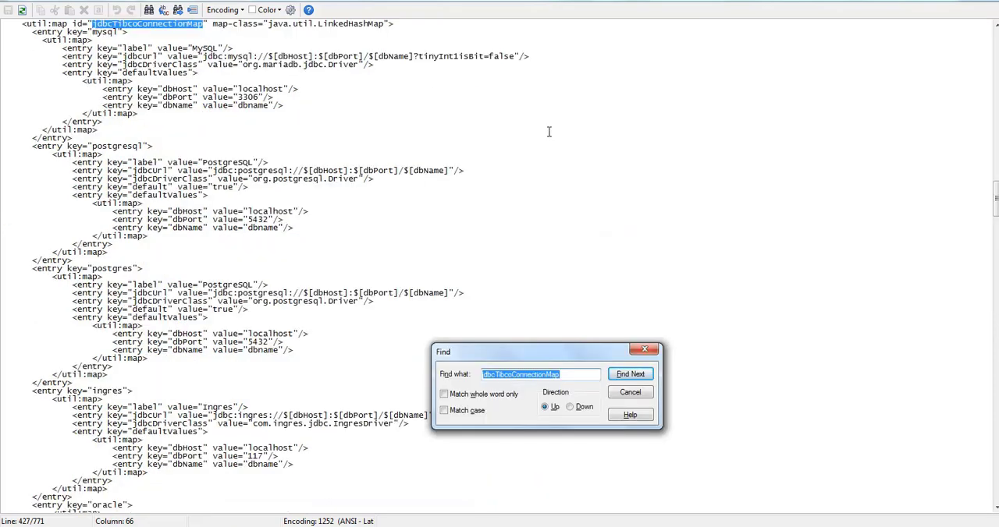
pyautogui.press('Escape')
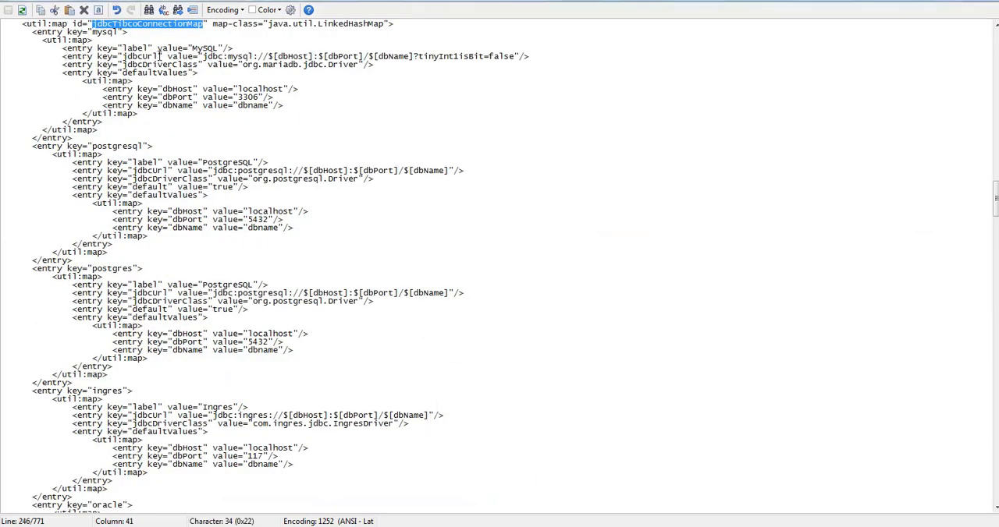
# - Examine the connection entries in jdbcTibcoConnectionMap, including cassandra_simba and the driver class of the commented-out cassandra entry
pyautogui.click(198, 114)
pyautogui.scroll(-7, 215, 203)
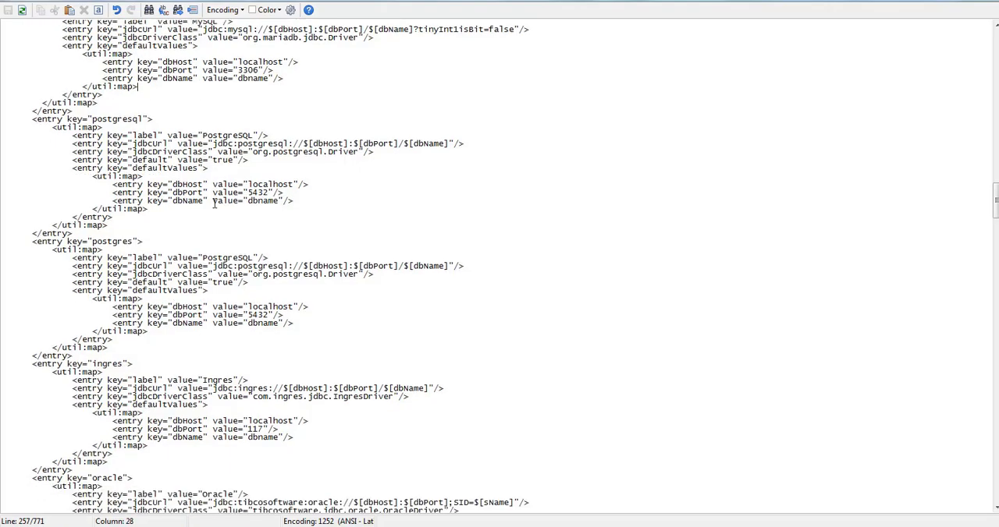
pyautogui.scroll(-13, 214, 202)
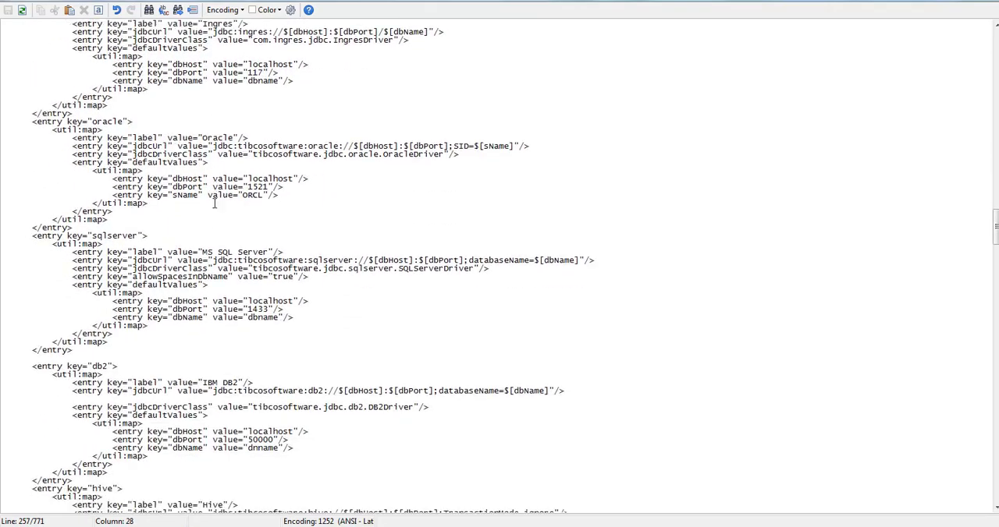
pyautogui.scroll(-17, 214, 204)
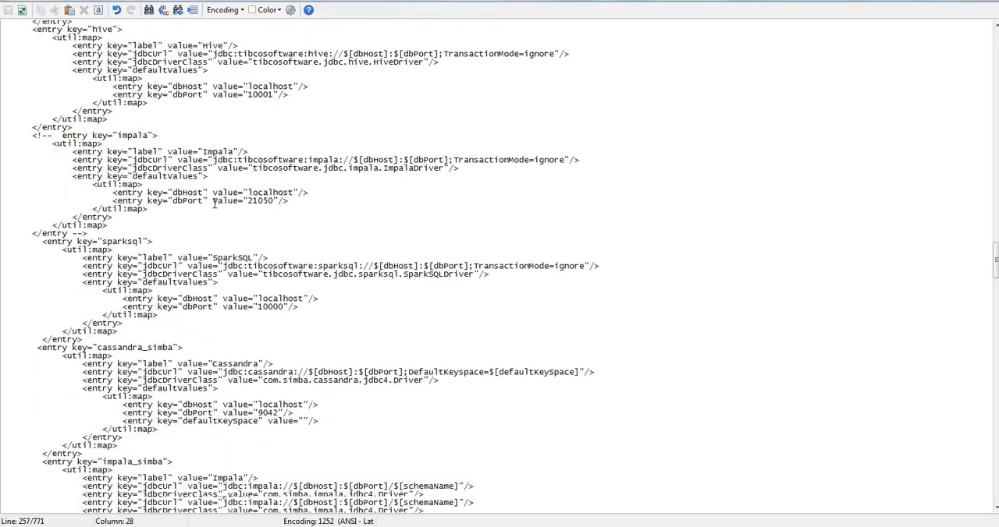
pyautogui.scroll(-3, 214, 203)
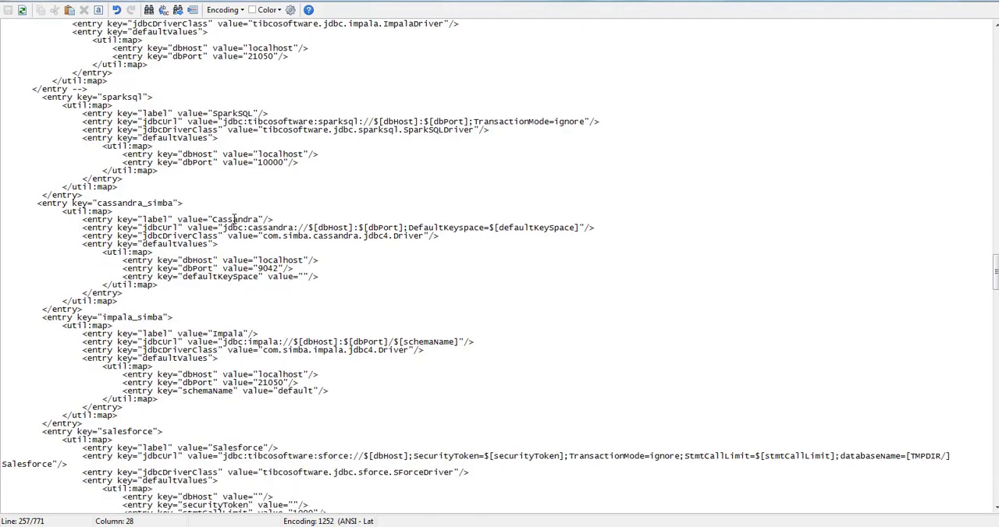
pyautogui.moveTo(174, 203); pyautogui.dragTo(96, 203)
pyautogui.scroll(-1, 127, 233)
pyautogui.scroll(-12, 127, 233)
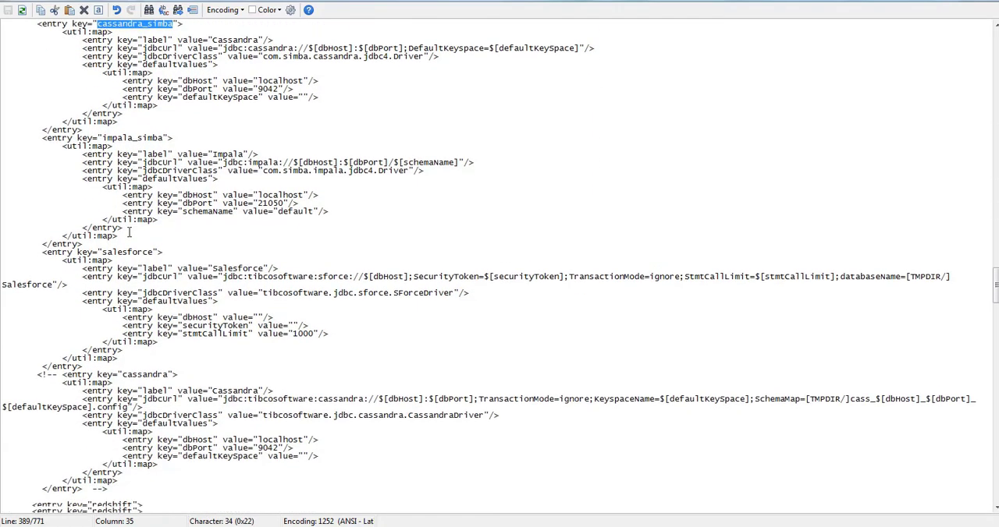
pyautogui.scroll(-2, 131, 236)
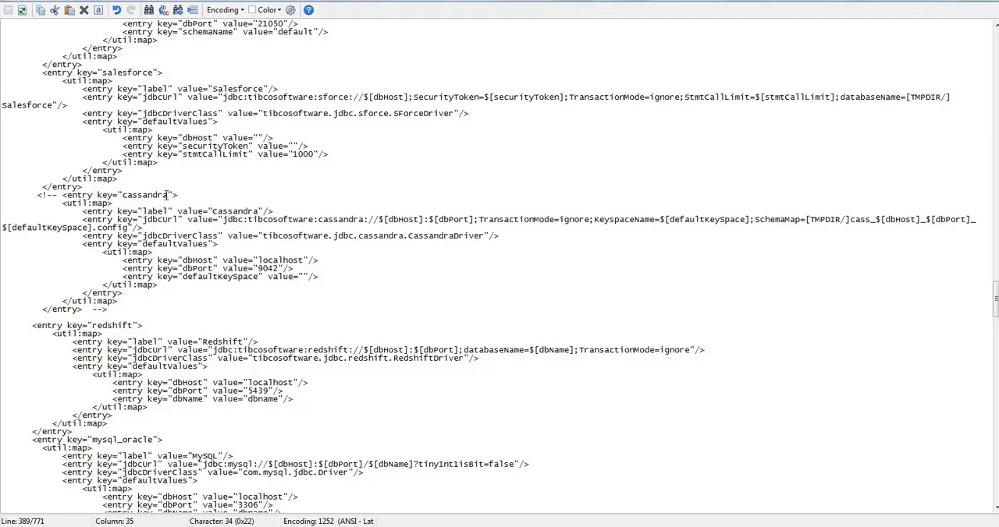
pyautogui.click(263, 235)
pyautogui.moveTo(263, 236); pyautogui.dragTo(305, 236)
pyautogui.moveTo(305, 237); pyautogui.dragTo(339, 224)
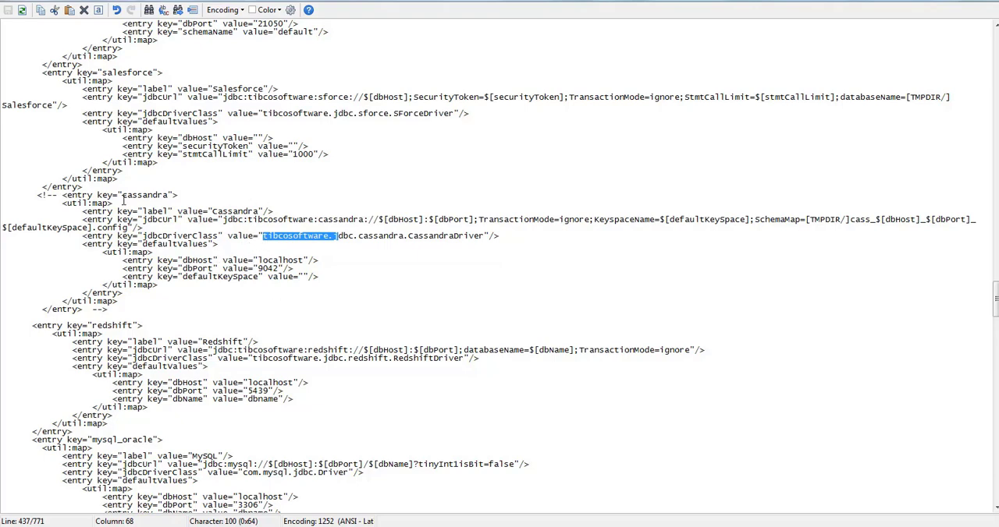
# - Uncomment the cassandra entry by removing its opening <!-- and closing --> markers, and save the file
pyautogui.moveTo(62, 195); pyautogui.dragTo(36, 195)
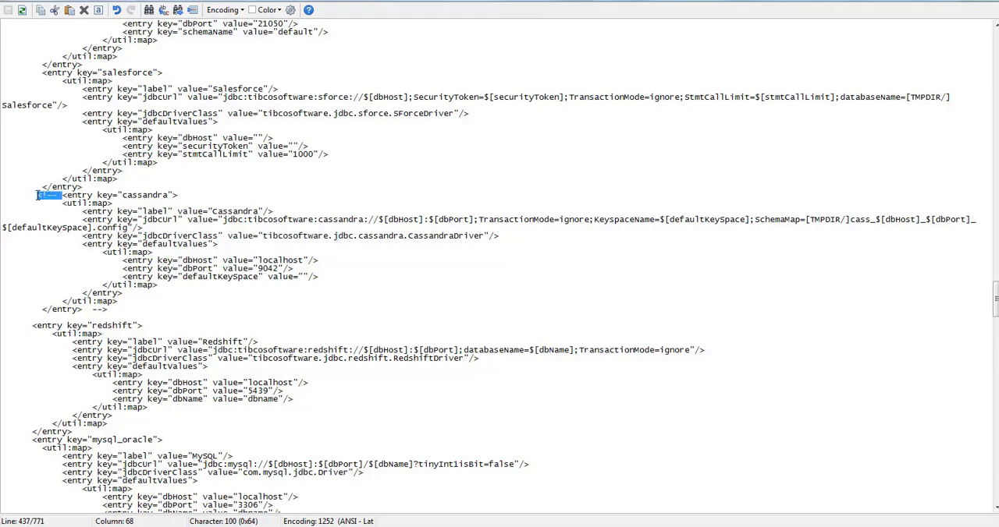
pyautogui.press('Delete')
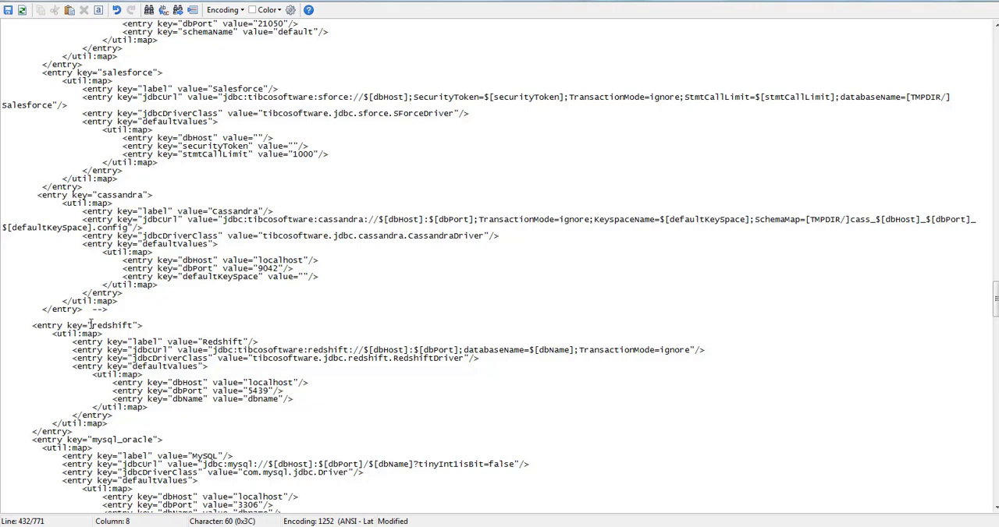
pyautogui.moveTo(88, 310); pyautogui.dragTo(147, 309)
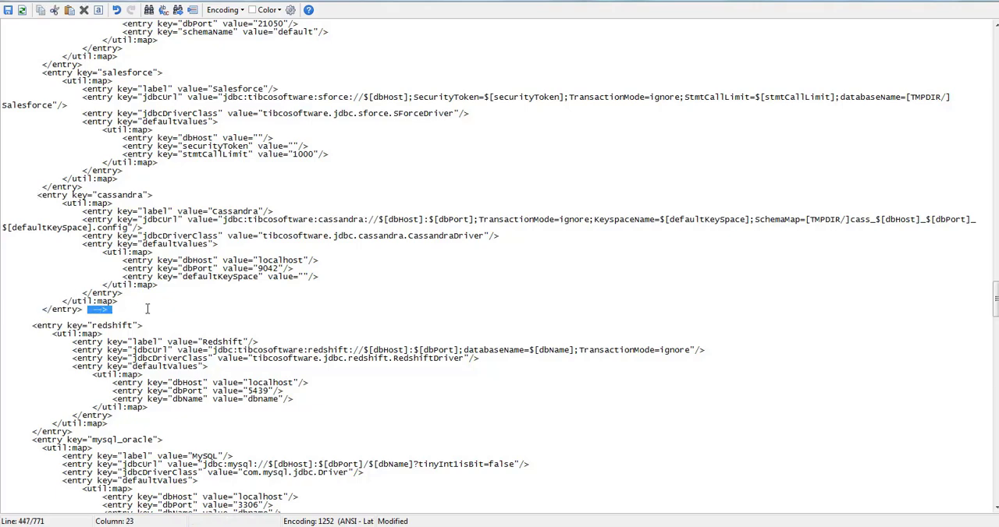
pyautogui.press('Delete')
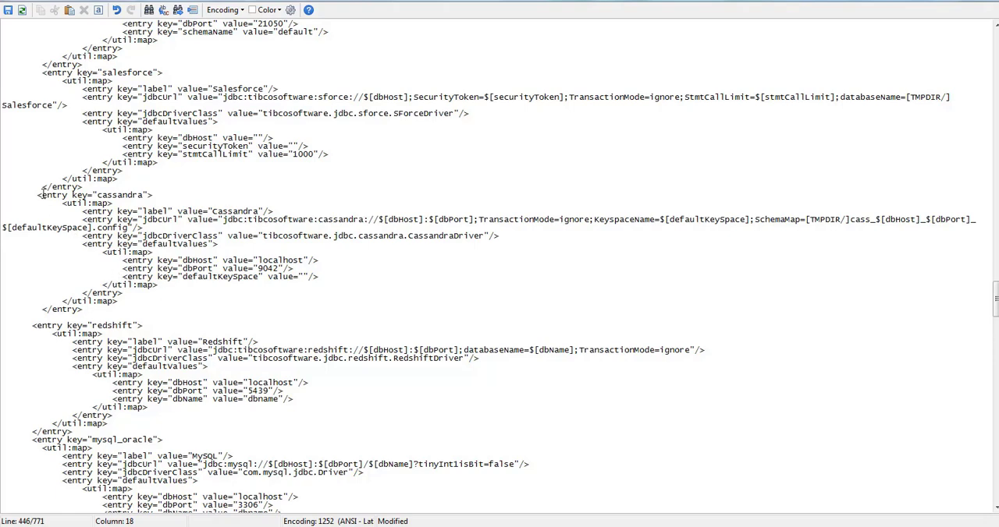
pyautogui.moveTo(38, 195); pyautogui.dragTo(41, 196)
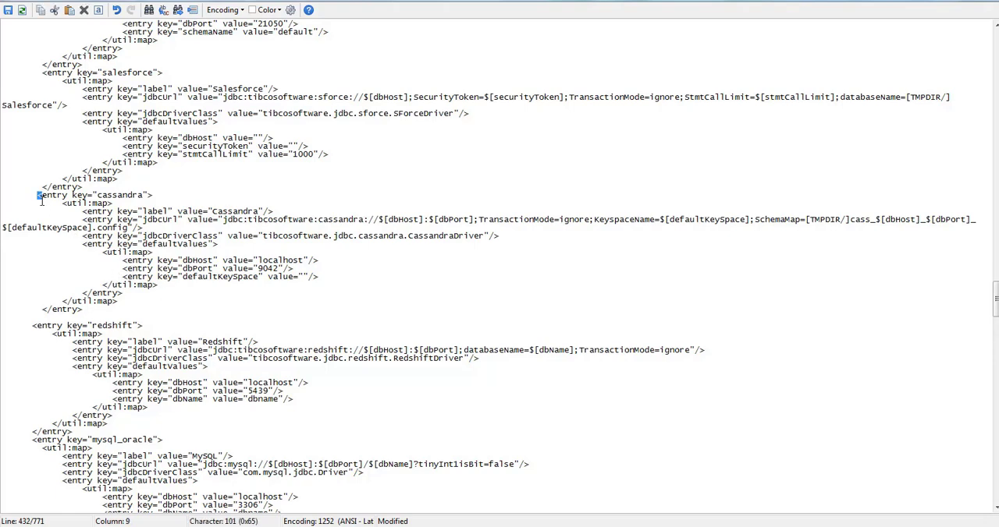
pyautogui.click(187, 314)
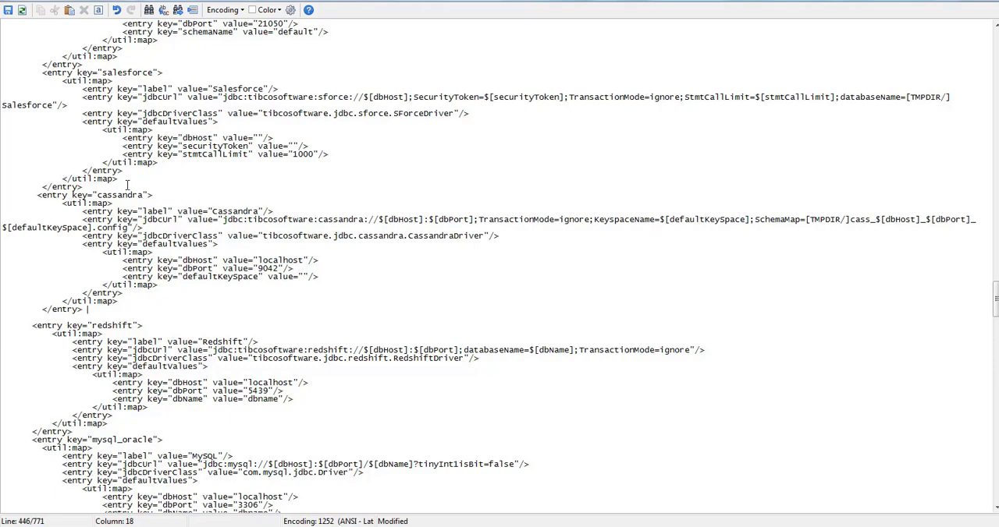
pyautogui.click(10, 11)
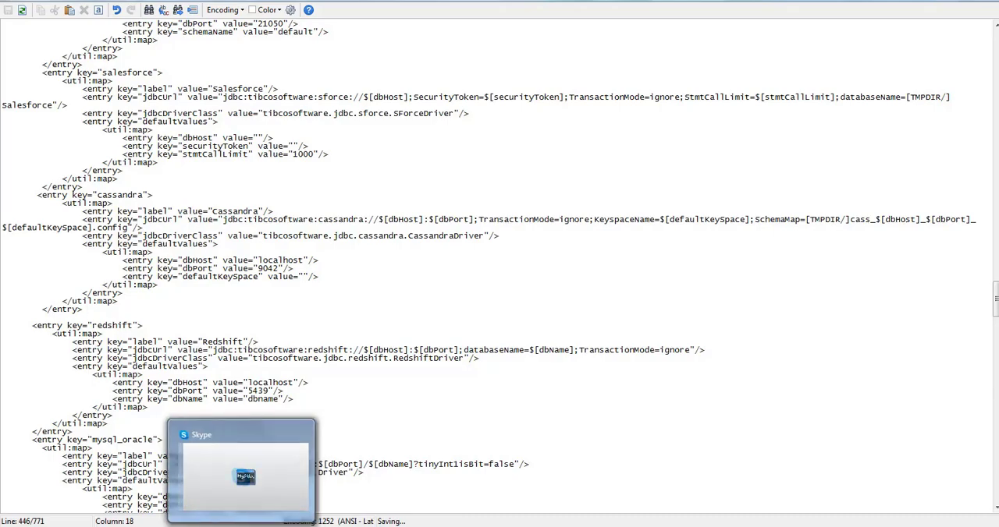
# - Switch to the server terminal, clear it, and restart Tomcat by running ./shutdown.sh and ./startup.sh
pyautogui.click(180, 525)
pyautogui.write('clear')
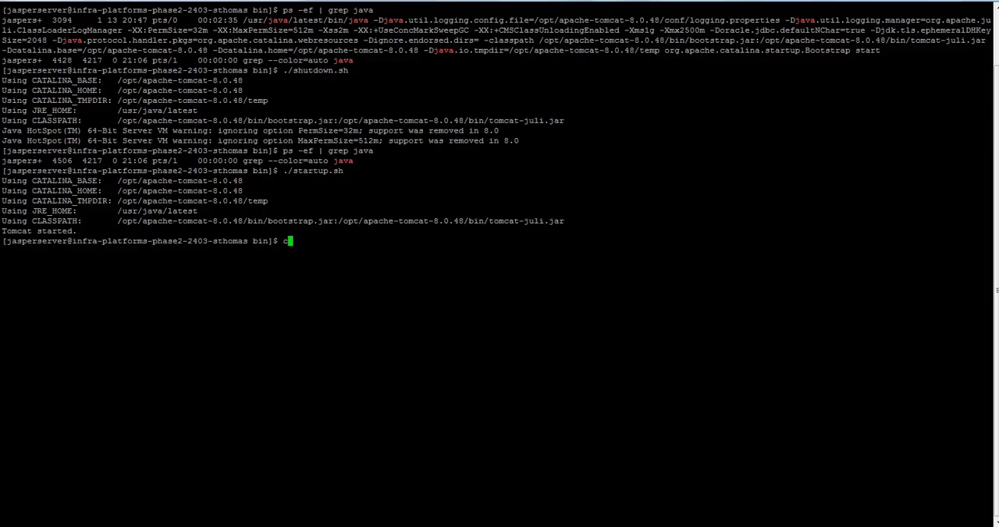
pyautogui.press('Return')
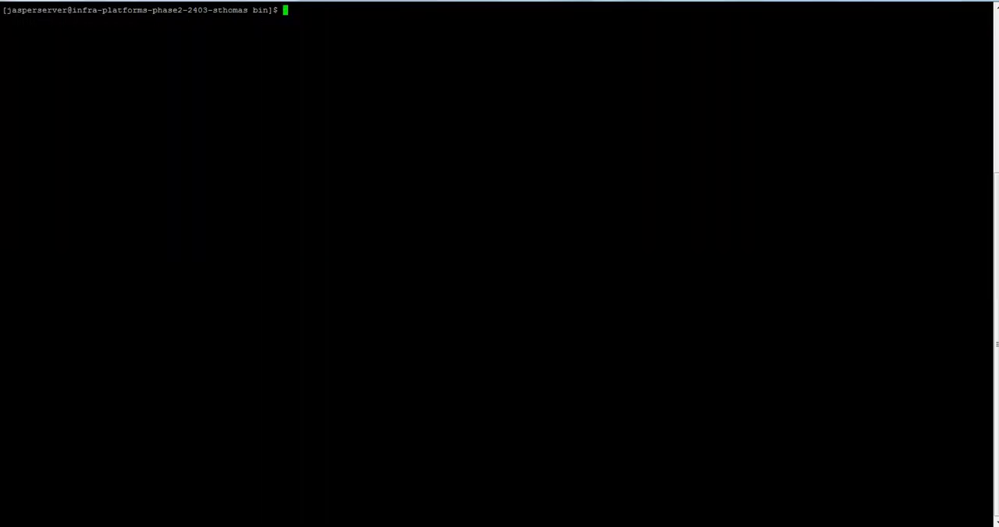
pyautogui.write('./shutdown.sh')
pyautogui.press('Return')
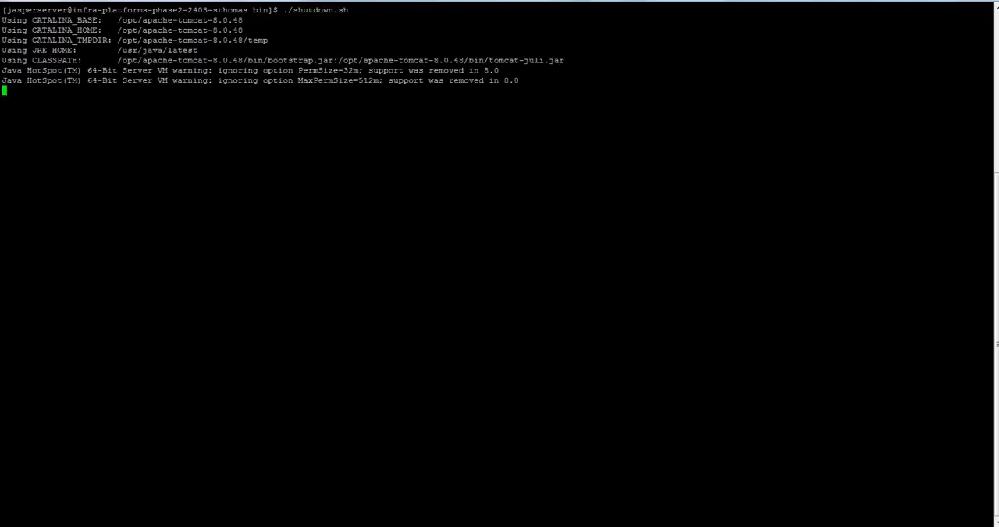
pyautogui.write('./startup.sh')
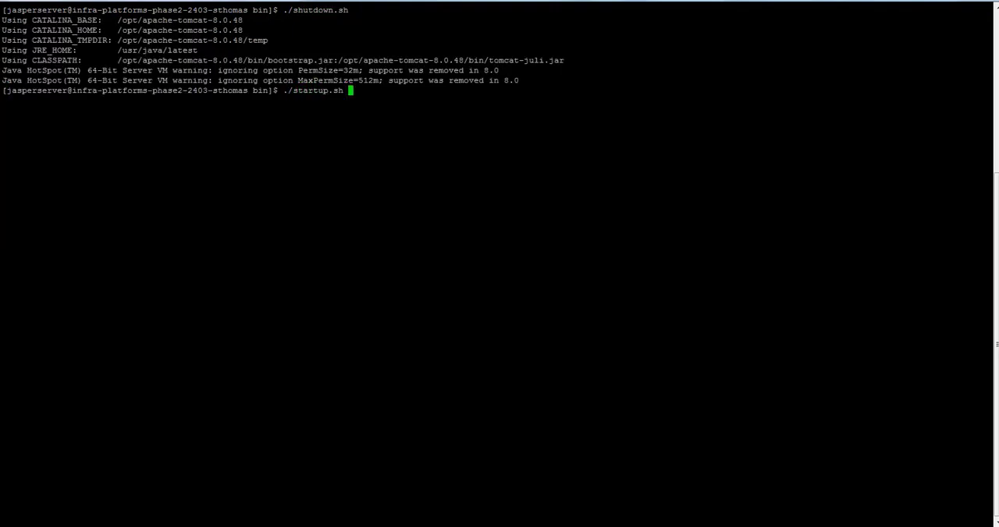
pyautogui.press('Return')
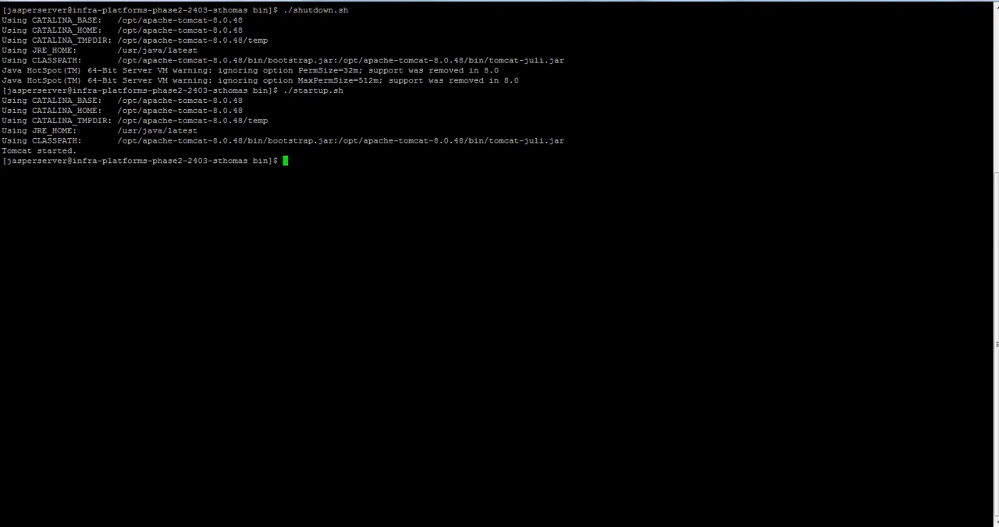
# - Switch back to JasperReports Server in the browser and start a new data source with the Cassandra (tibcosoftware.jdbc.cassandra.CassandraDriver) JDBC driver
pyautogui.hotkey('alt', 'Tab')
pyautogui.hotkey('alt', 'Tab')
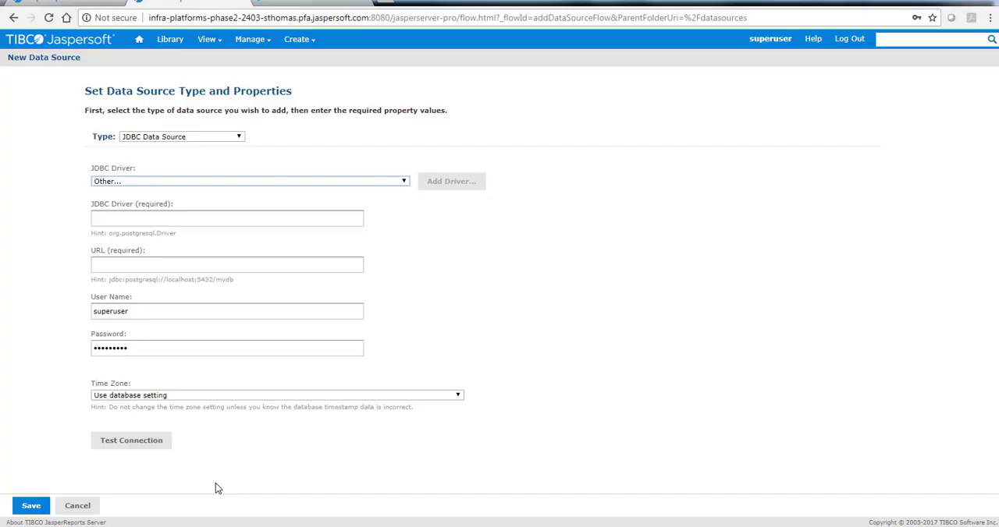
pyautogui.moveTo(221, 47)
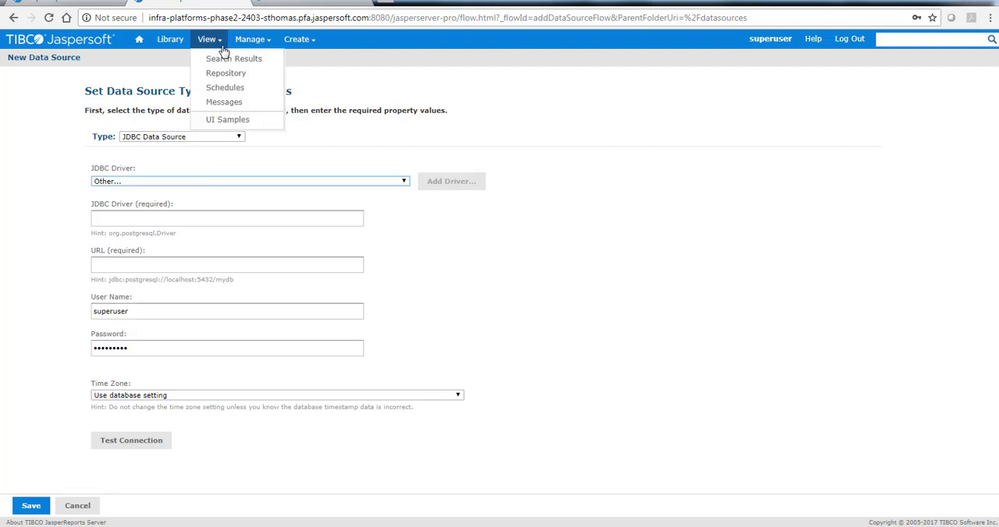
pyautogui.moveTo(298, 39)
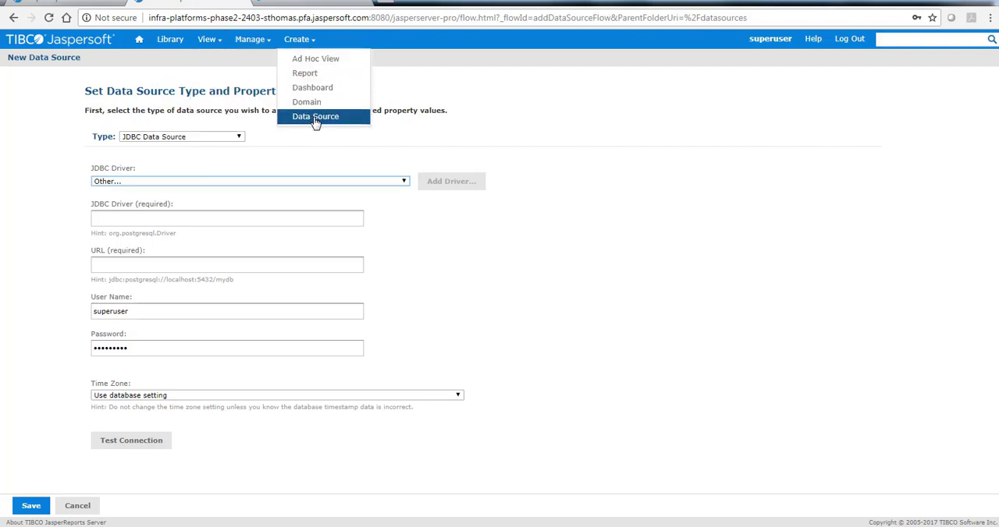
pyautogui.click(315, 119)
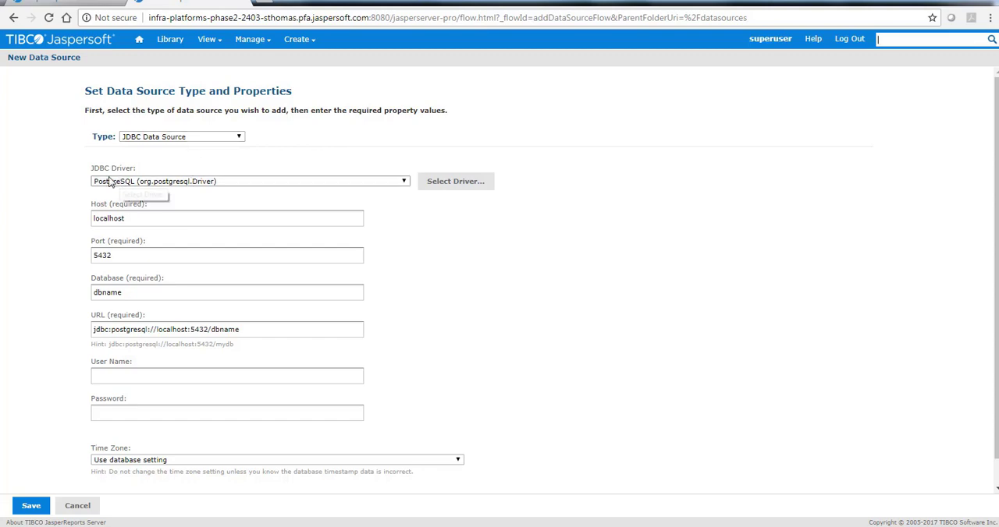
pyautogui.click(145, 183)
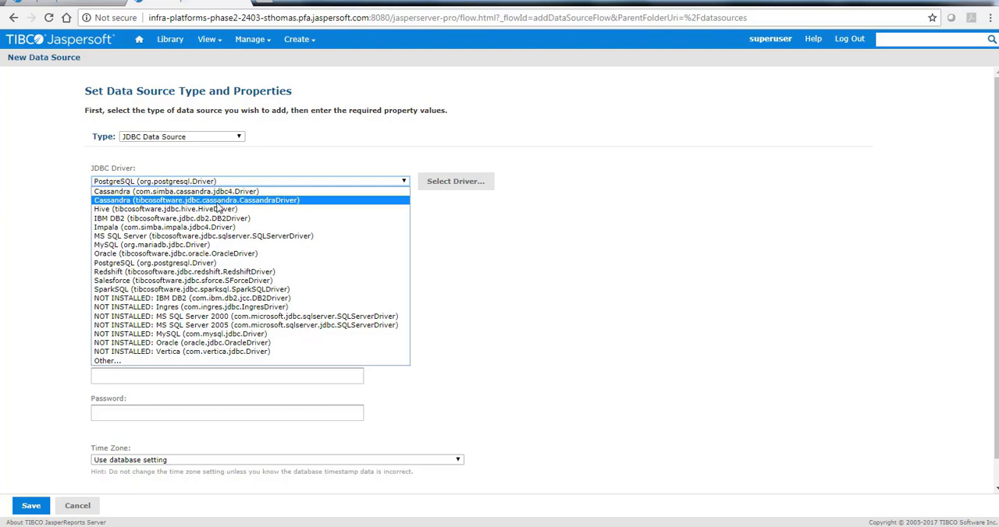
pyautogui.click(221, 201)
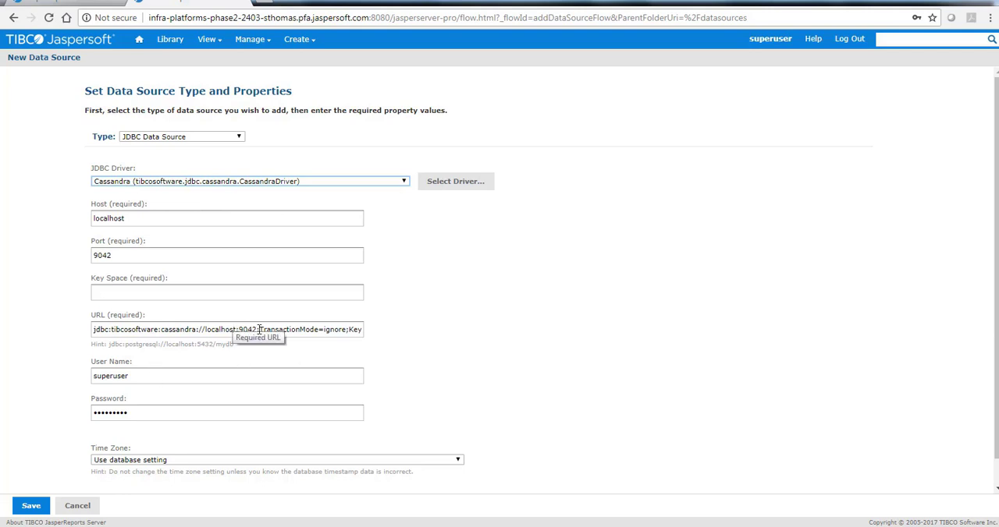
# - Set the data source's host to 172.17.19.54 and its key space to store
pyautogui.doubleClick(95, 218)
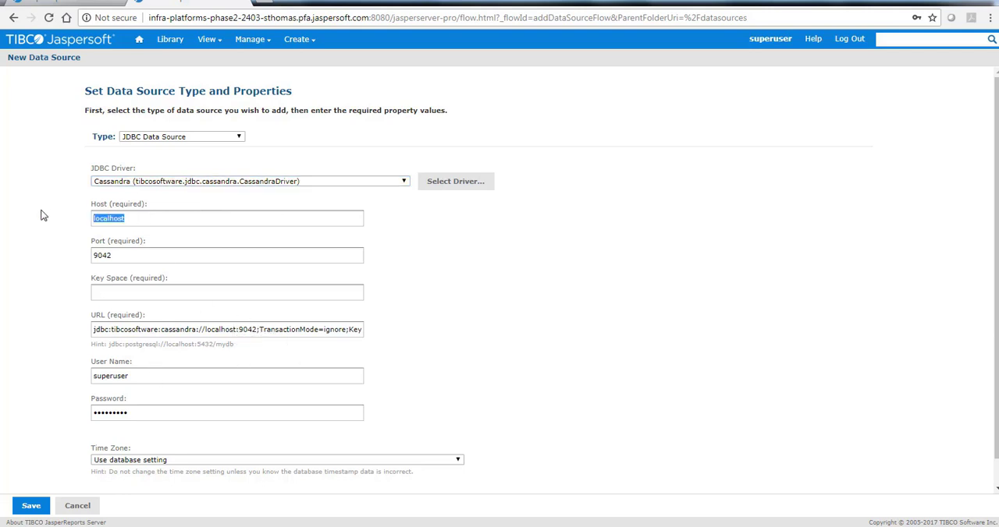
pyautogui.write('172.17.19.54')
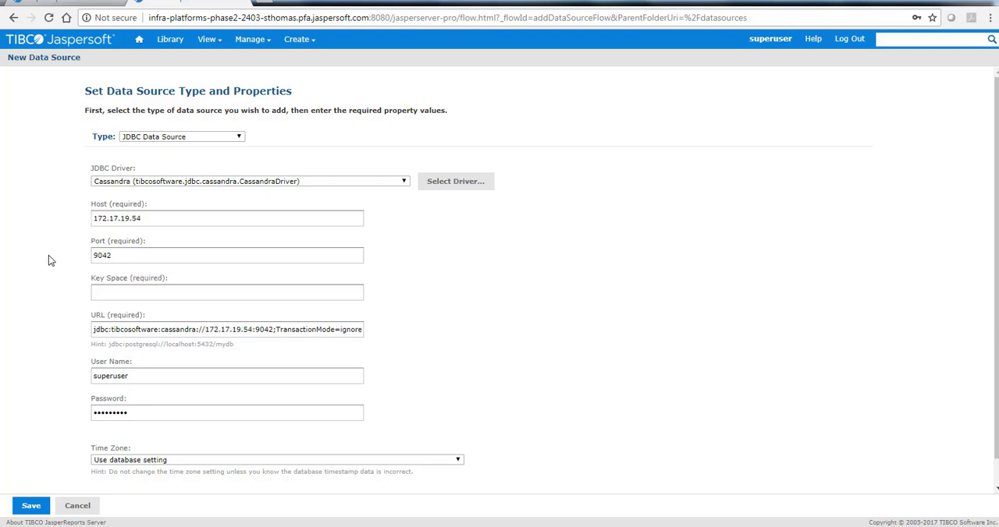
pyautogui.scroll(-1, 51, 261)
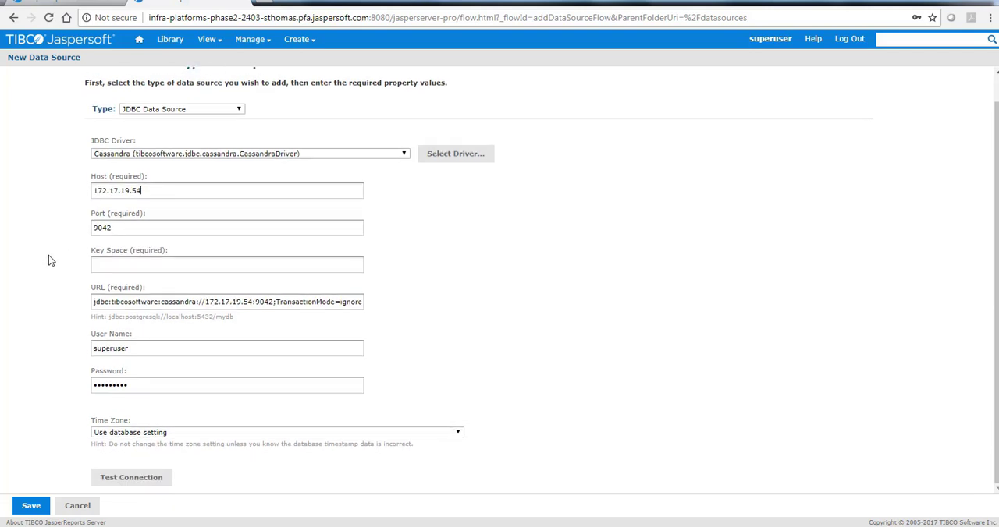
pyautogui.click(117, 264)
# - Clear the prefilled user name and password of the data source, and test the connection
pyautogui.doubleClick(128, 346)
pyautogui.press('BackSpace')
pyautogui.press('Tab')
pyautogui.press('BackSpace')
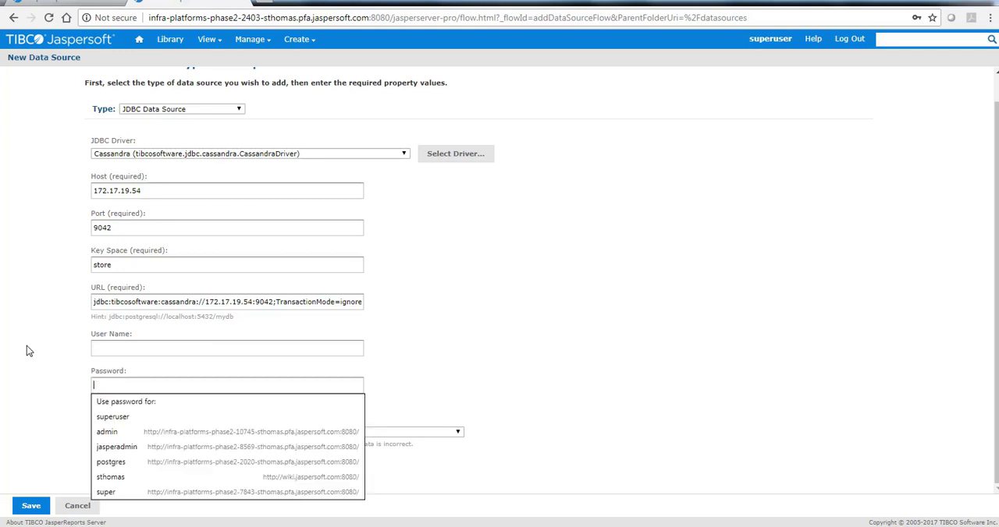
pyautogui.click(33, 343)
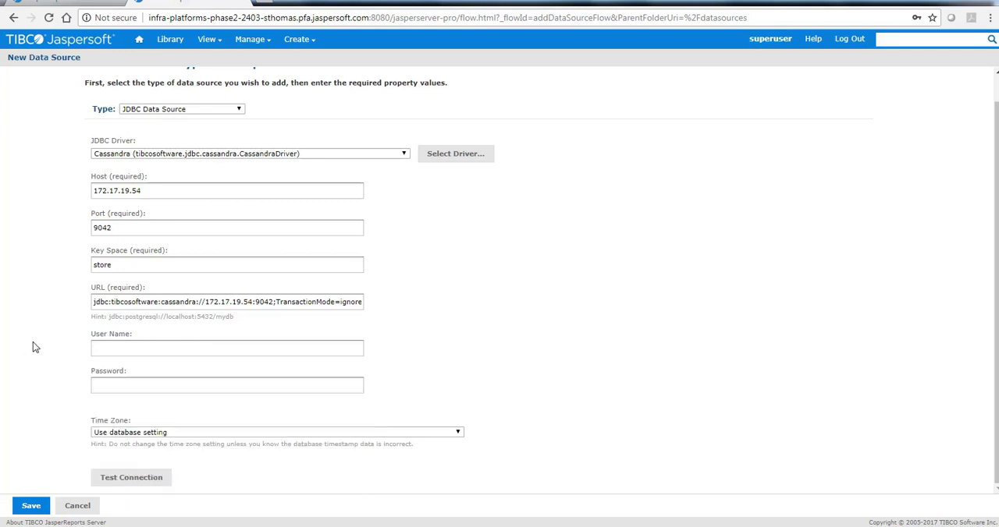
pyautogui.click(131, 477)
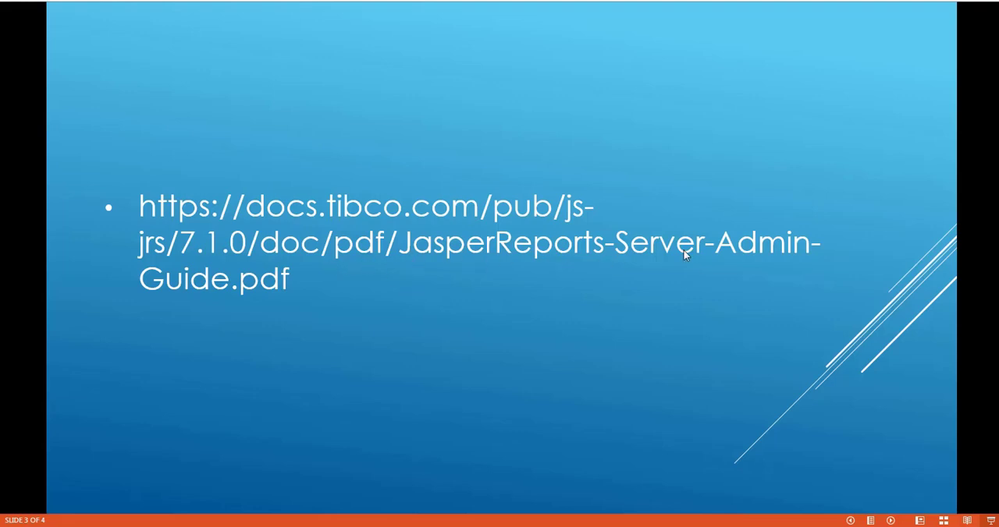
# - Switch from the slideshow to the JasperReports Server Administrator Guide in Chrome and read section A.14.7 on enabling the TIBCO JDBC drivers
pyautogui.moveTo(151, 526)
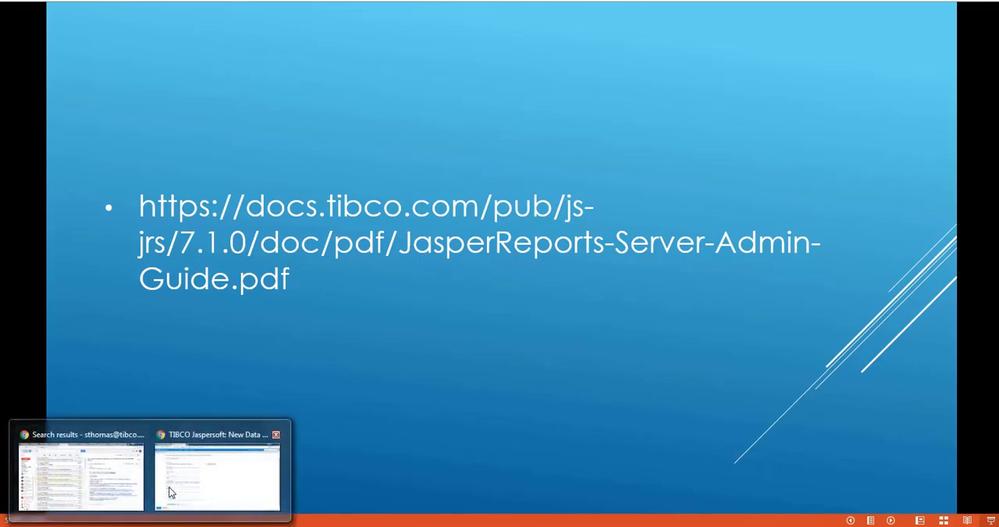
pyautogui.click(171, 492)
pyautogui.click(62, 2)
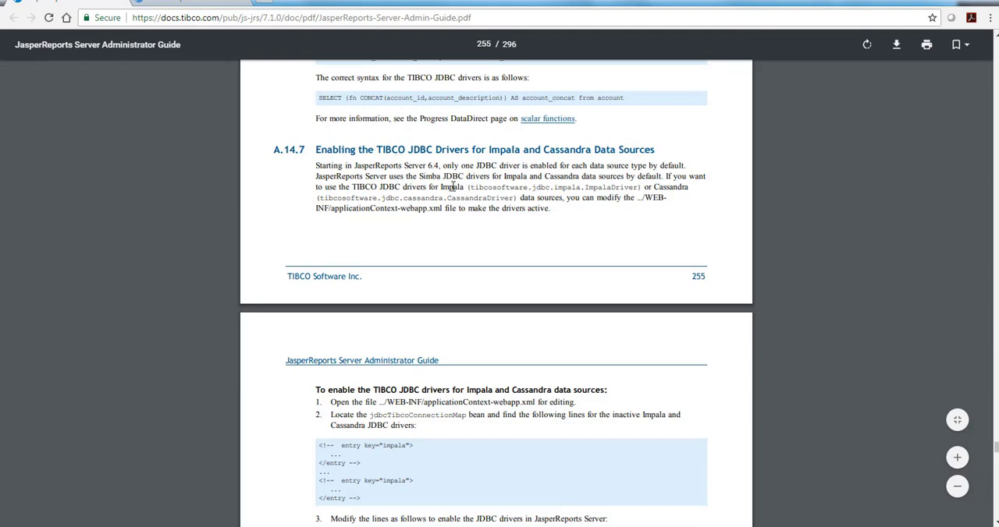
pyautogui.scroll(-2, 452, 188)
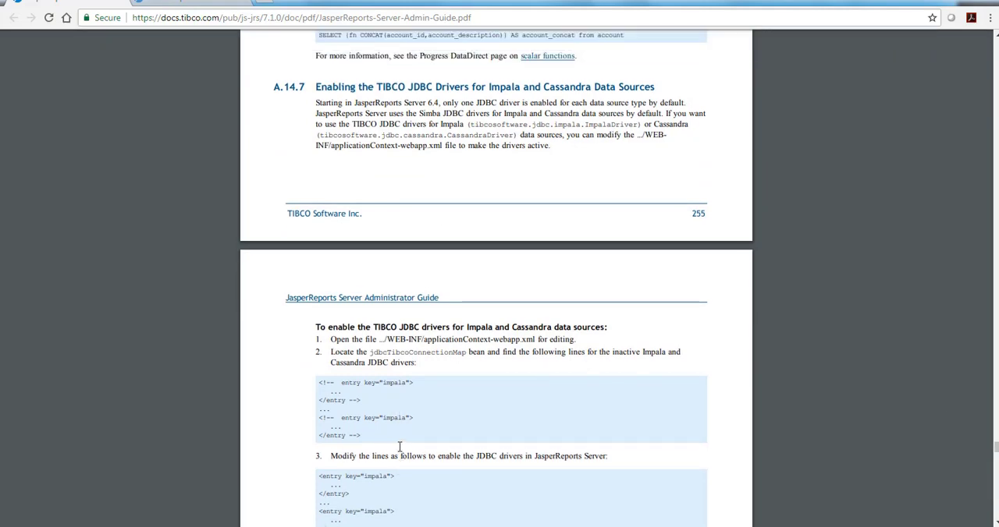
pyautogui.doubleClick(435, 102)
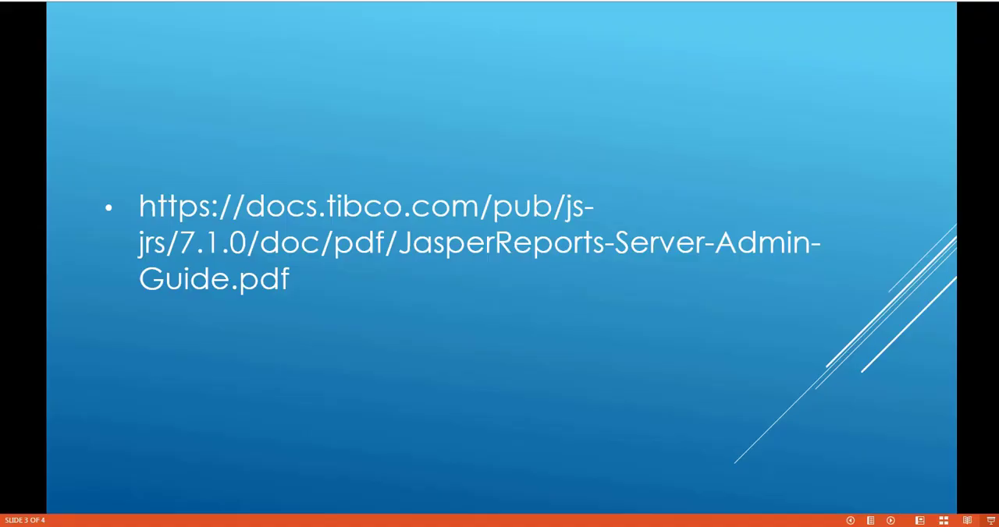
pyautogui.press('Right')
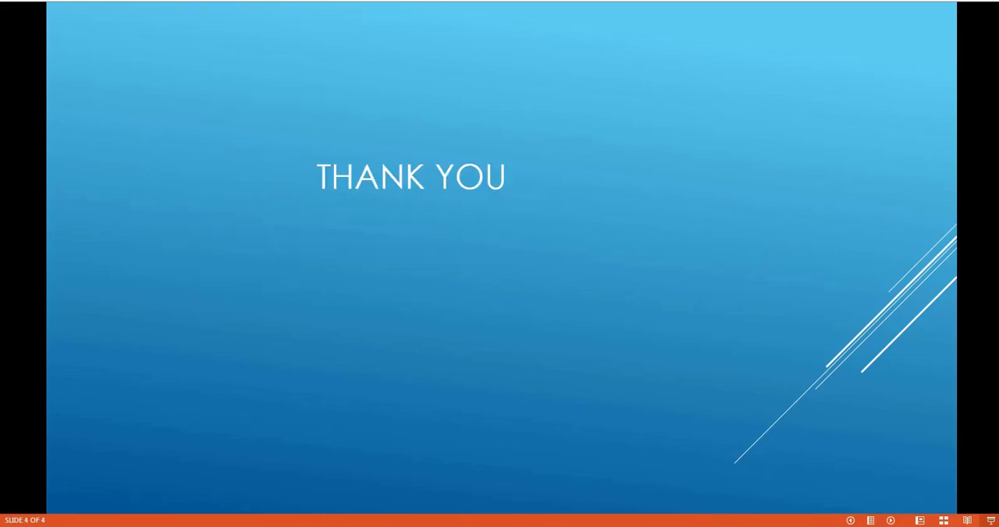